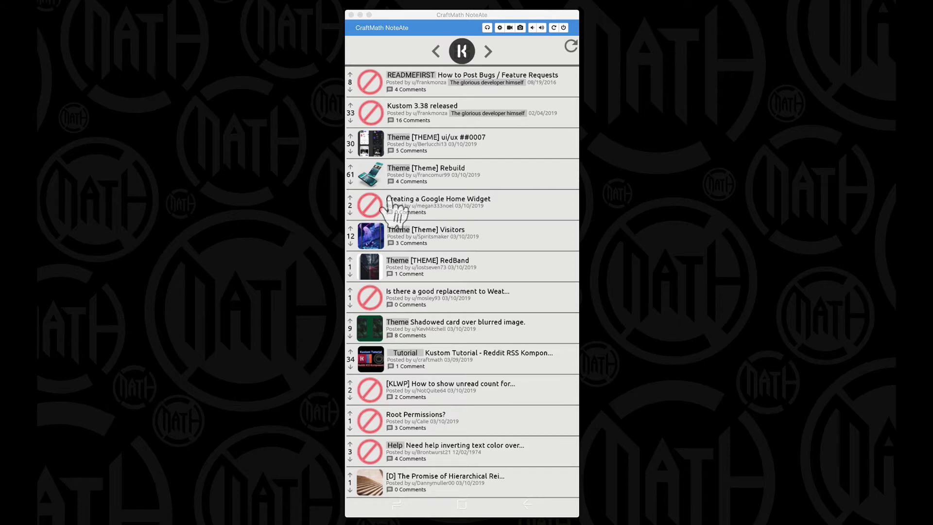
Open the 'Creating a Google Home Widget' post in Reddit, then return to the Reddit JSON komponent.
{"action": "left_click", "coordinate": [373, 202]}
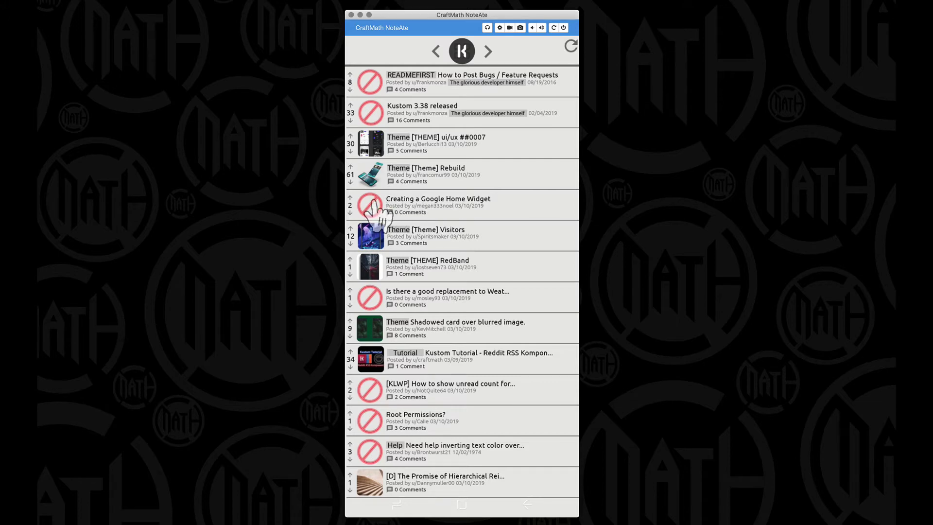
{"action": "left_click", "coordinate": [373, 203]}
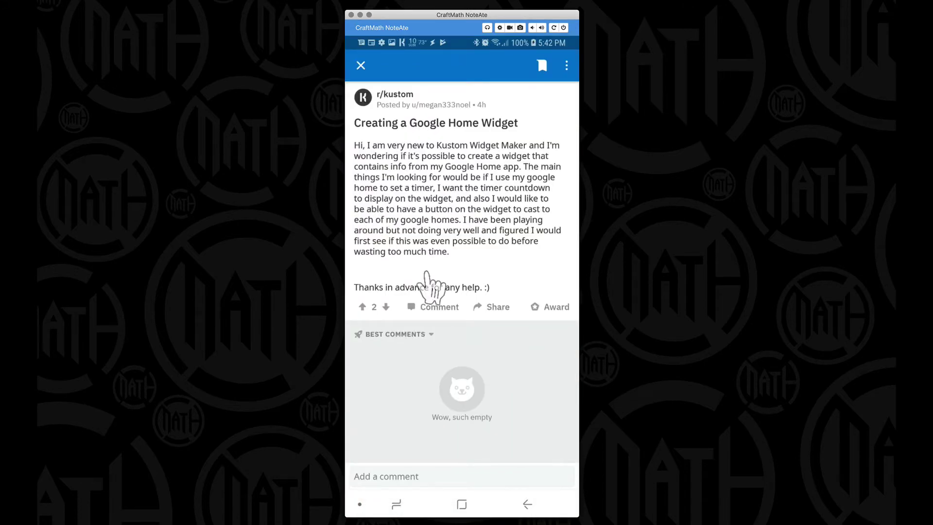
{"action": "double_click", "coordinate": [463, 505]}
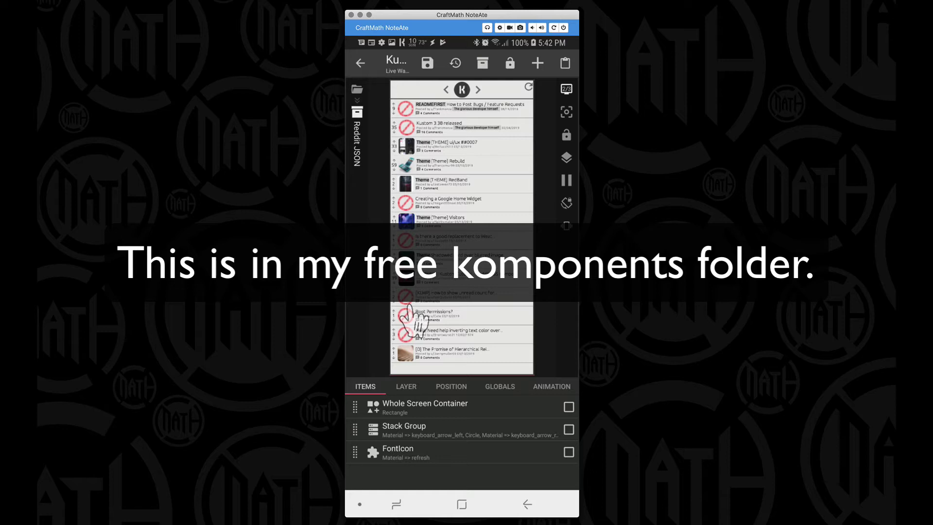
Show the Reddit JSON globals and browse url, picsize, font and fontsize.
{"action": "left_click", "coordinate": [500, 386]}
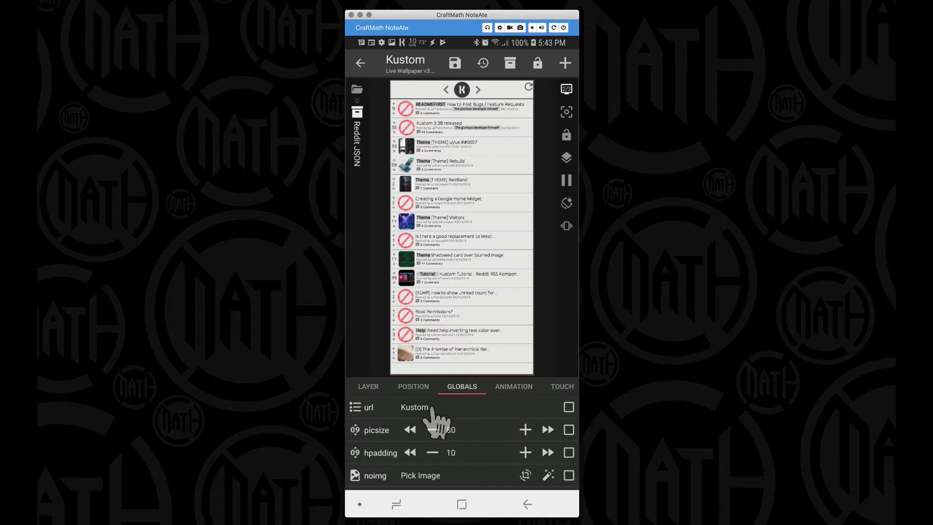
{"action": "scroll", "coordinate": [421, 418], "scroll_direction": "down", "scroll_amount": 5}
{"action": "scroll", "coordinate": [432, 413], "scroll_direction": "down", "scroll_amount": 5}
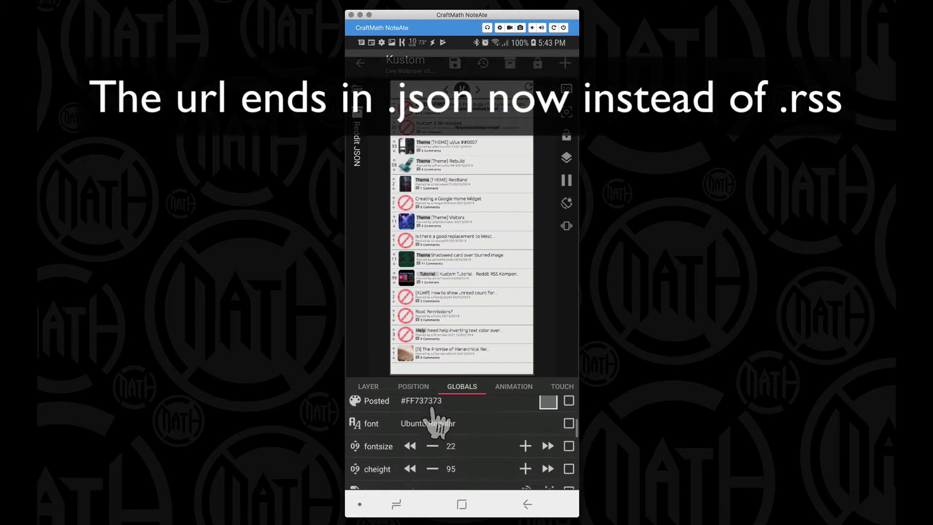
{"action": "scroll", "coordinate": [435, 423], "scroll_direction": "up", "scroll_amount": 1}
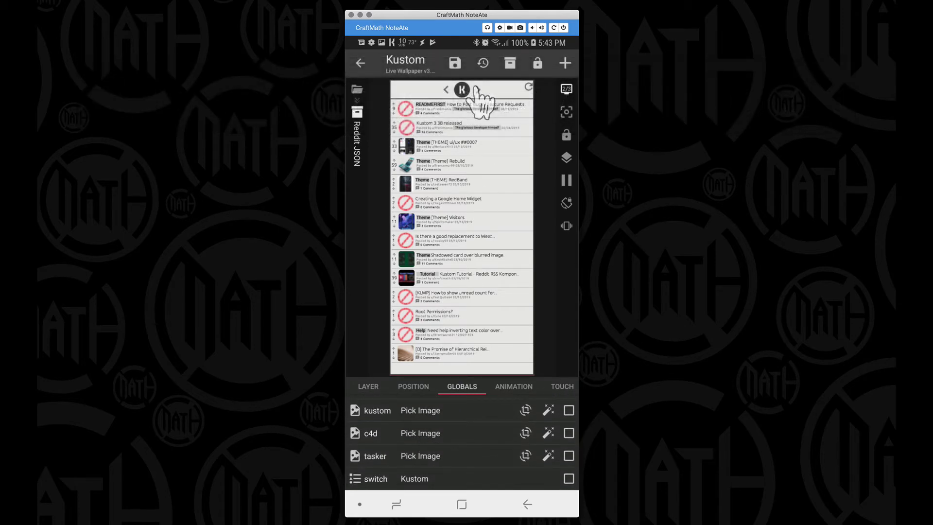
Advance the widget feed through the subreddits until the C4D posts load in the preview.
{"action": "left_click", "coordinate": [476, 88]}
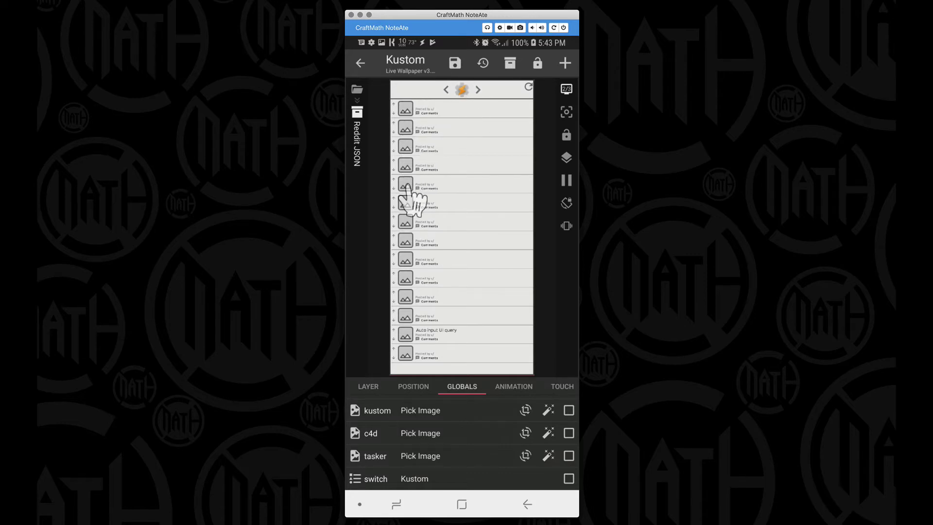
{"action": "left_click", "coordinate": [478, 92]}
{"action": "left_click", "coordinate": [478, 90]}
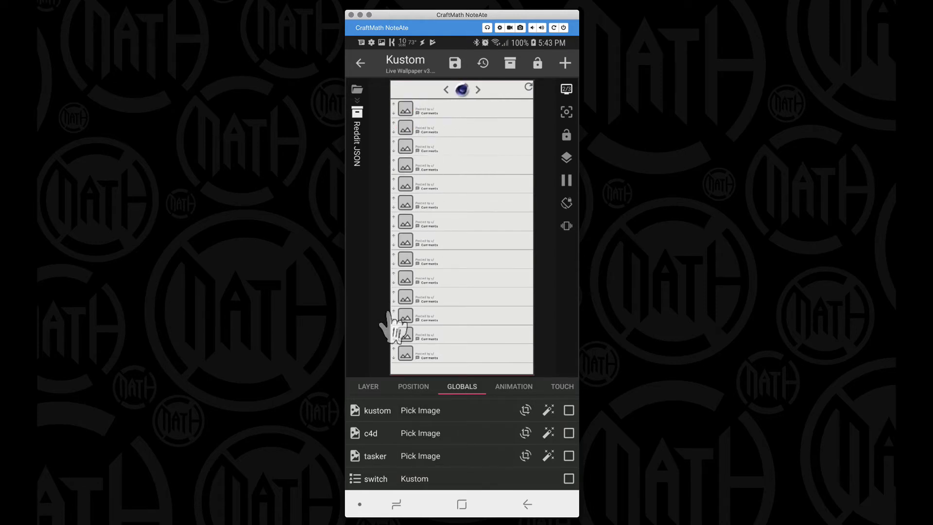
{"action": "left_click", "coordinate": [455, 64]}
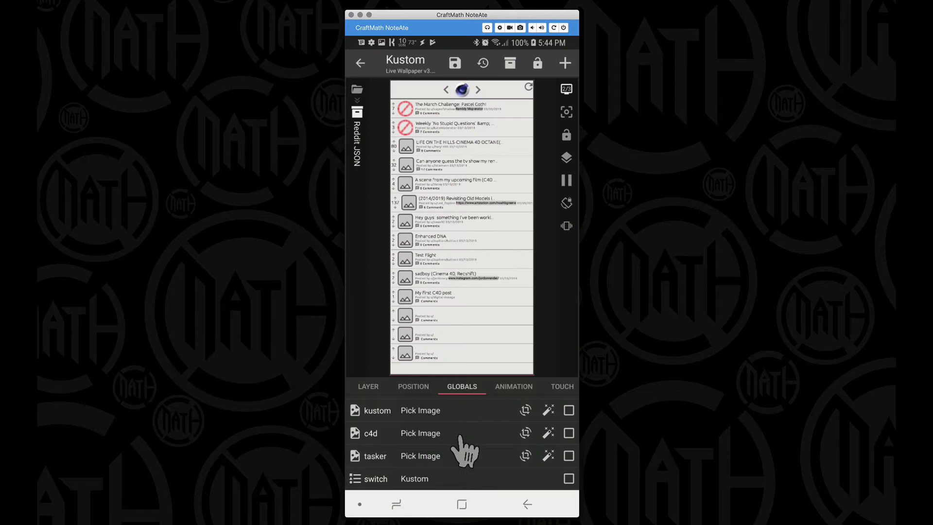
Test adjautfl at 18, 8 and 9, then open the authflrl flair-width formula.
{"action": "scroll", "coordinate": [464, 453], "scroll_direction": "down", "scroll_amount": 1}
{"action": "scroll", "coordinate": [459, 457], "scroll_direction": "down", "scroll_amount": 4}
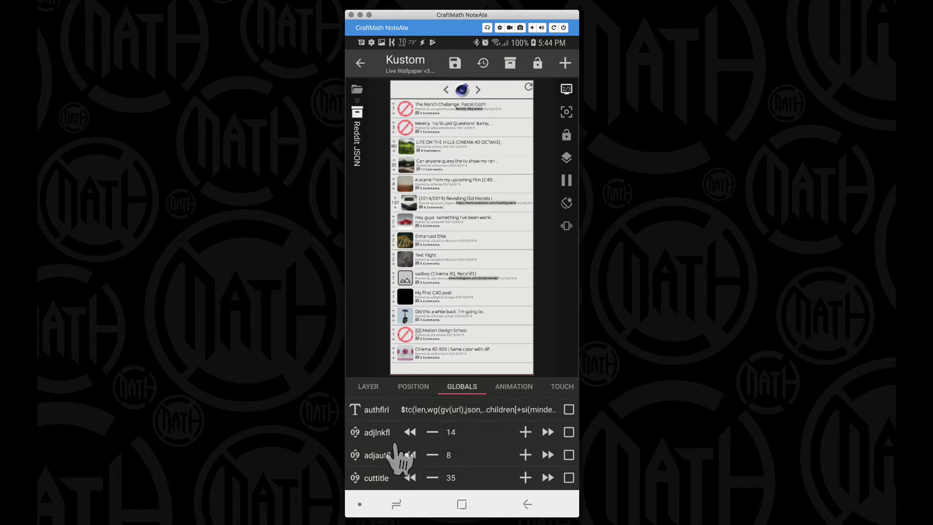
{"action": "left_click", "coordinate": [547, 456]}
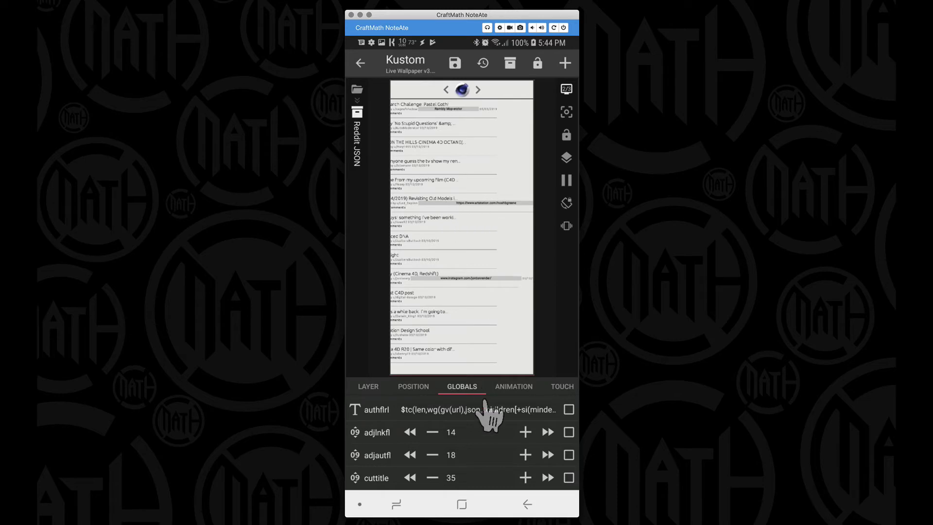
{"action": "left_click", "coordinate": [409, 456]}
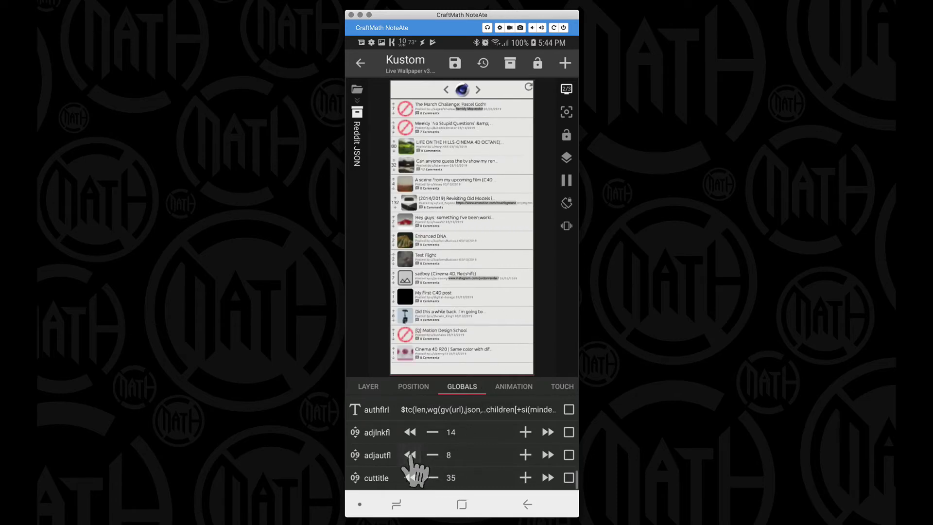
{"action": "left_click", "coordinate": [526, 454]}
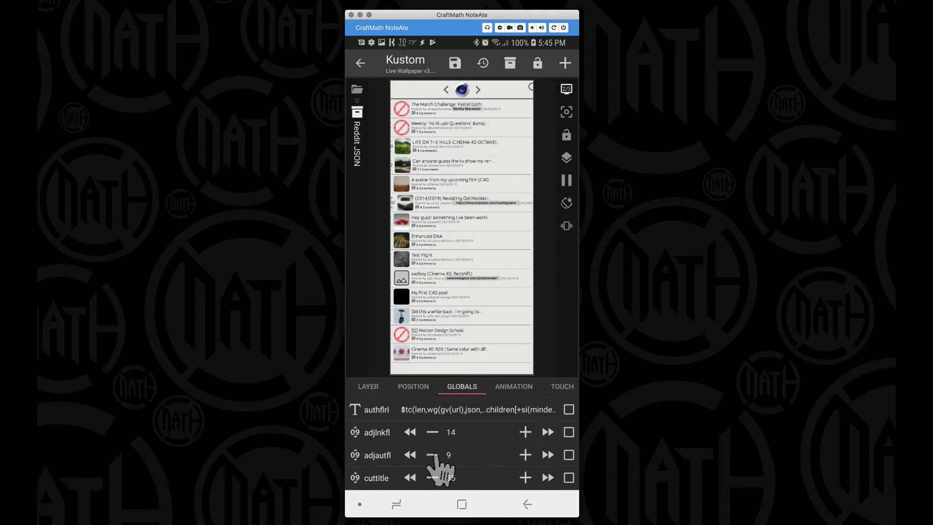
{"action": "left_click", "coordinate": [450, 411]}
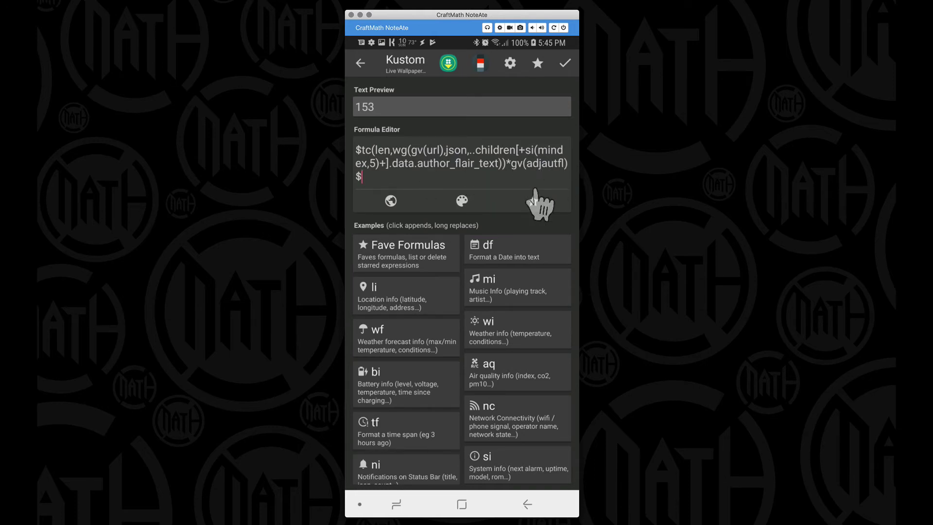
Append +gv(adjautfl) to the end of the authflrl formula (preview 162) and save it.
{"action": "left_click", "coordinate": [565, 163]}
{"action": "left_click", "coordinate": [565, 165]}
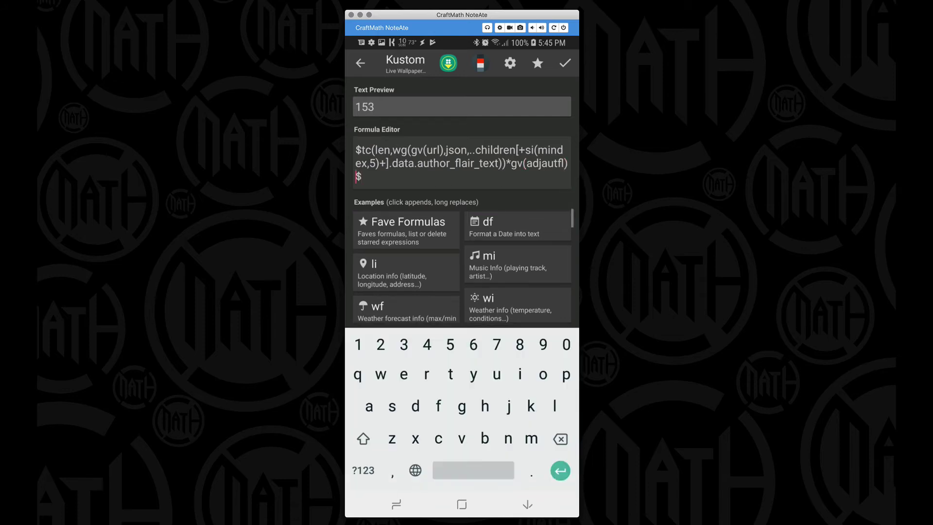
{"action": "type", "text": "+gv(adjaut"}
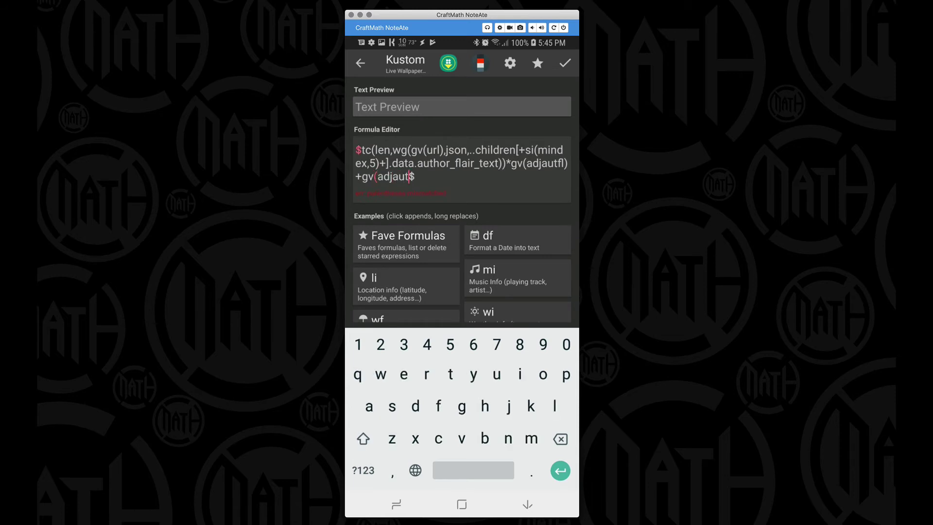
{"action": "type", "text": "fl)"}
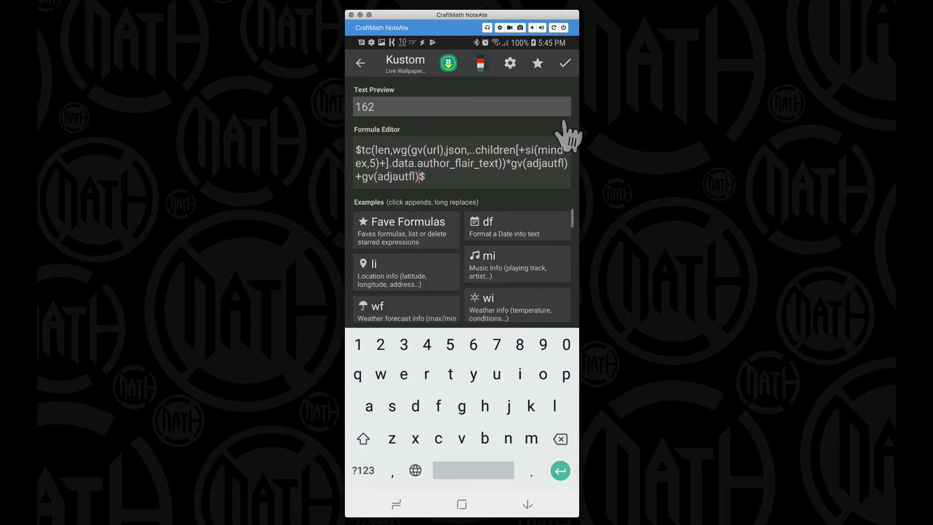
{"action": "left_click", "coordinate": [562, 64]}
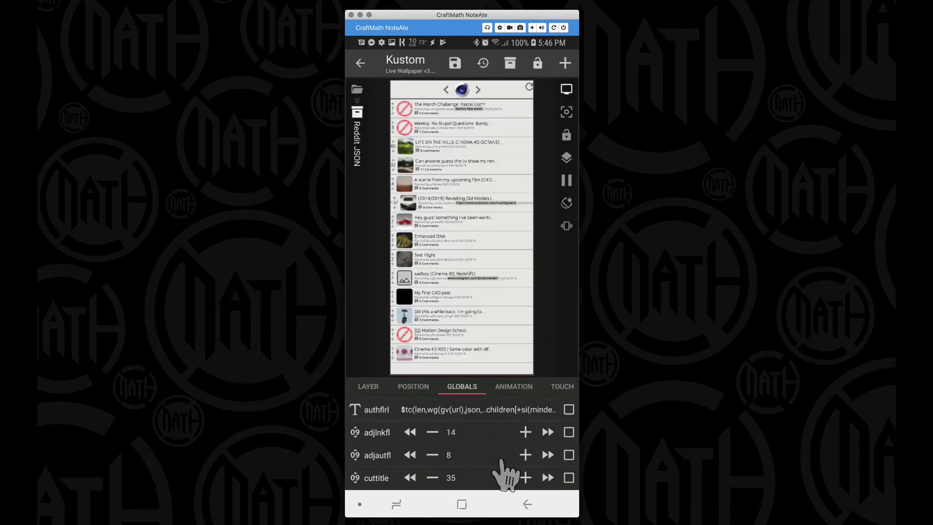
Set adjautfl to 8 and confirm authflrl still contains the +gv(adjautfl) term.
{"action": "left_click", "coordinate": [525, 455]}
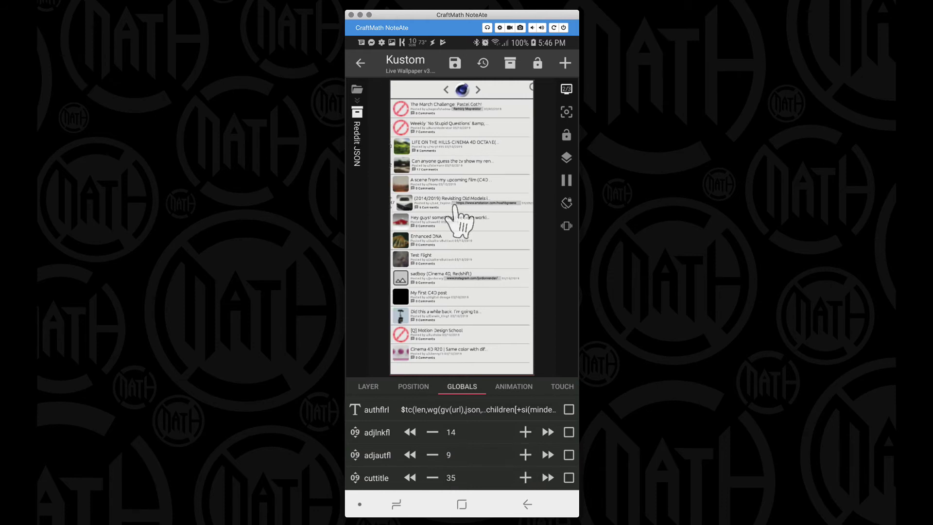
{"action": "left_click", "coordinate": [432, 457]}
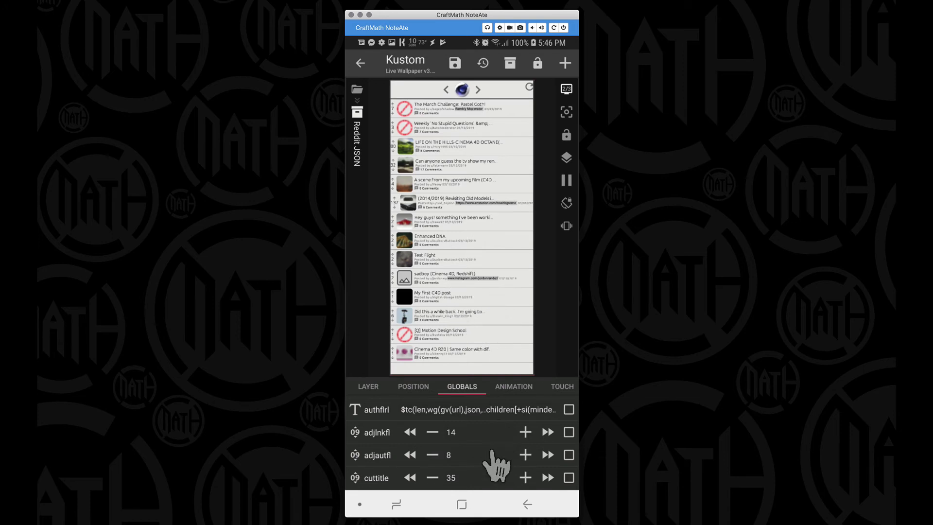
{"action": "left_click", "coordinate": [466, 414]}
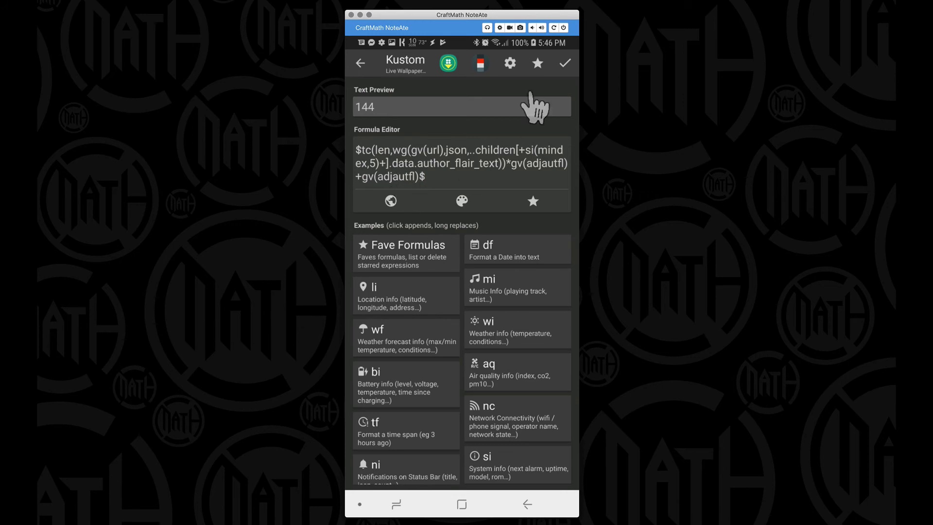
{"action": "left_click", "coordinate": [565, 64]}
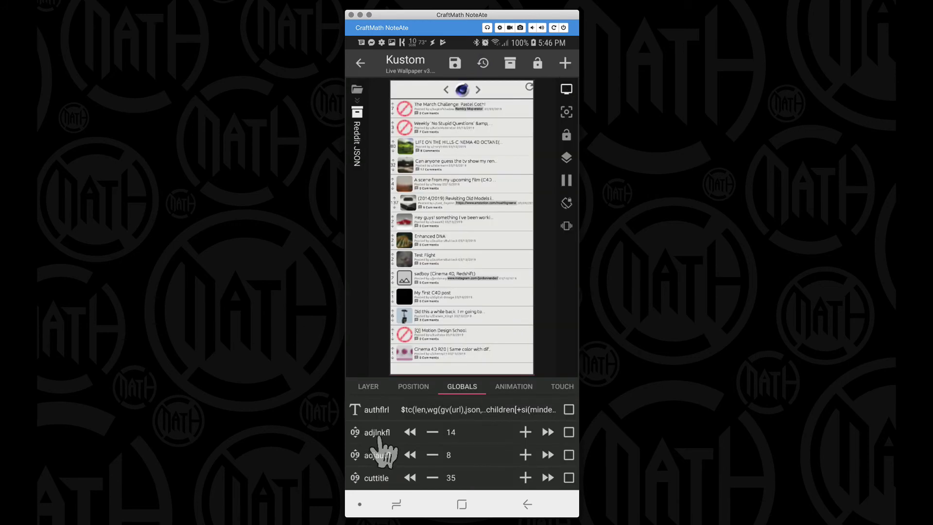
Show the Kustom subreddit posts and try cuttitle at 25 and 15, restoring 35.
{"action": "left_click", "coordinate": [478, 90]}
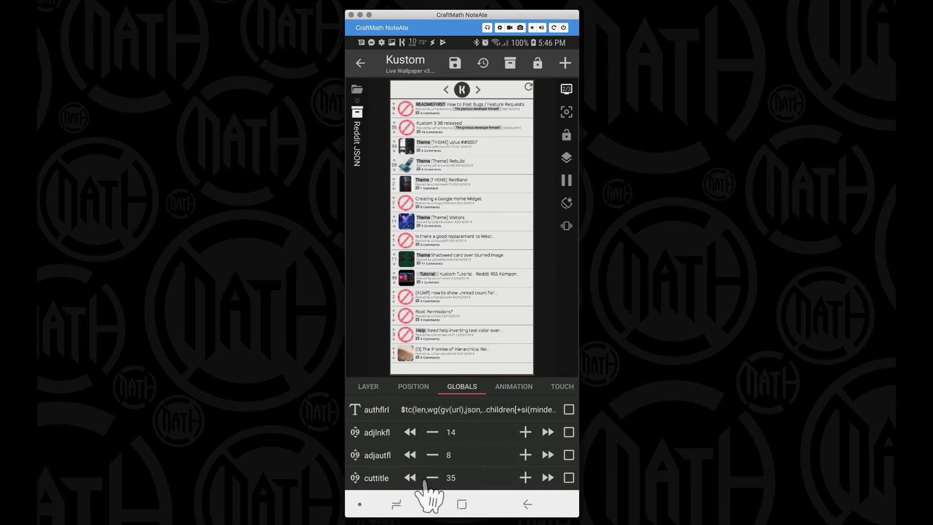
{"action": "left_click", "coordinate": [410, 478]}
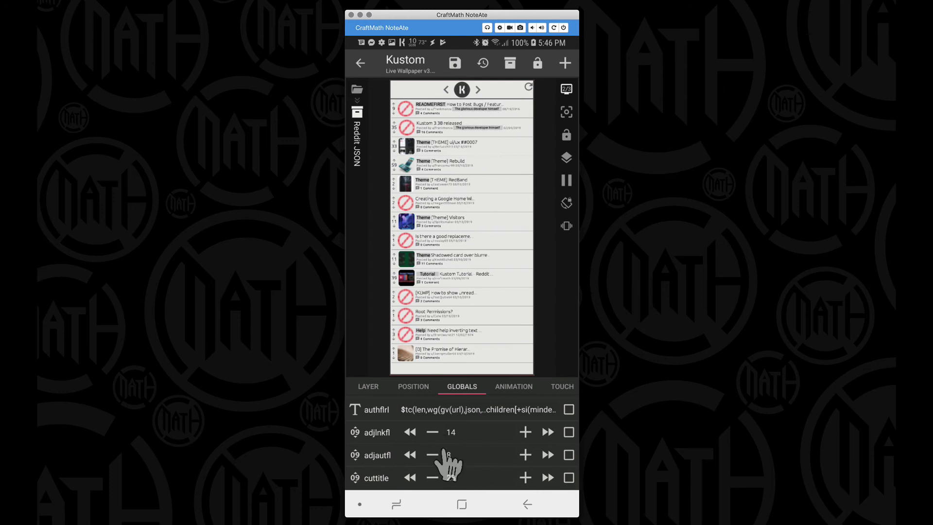
{"action": "left_click", "coordinate": [410, 478]}
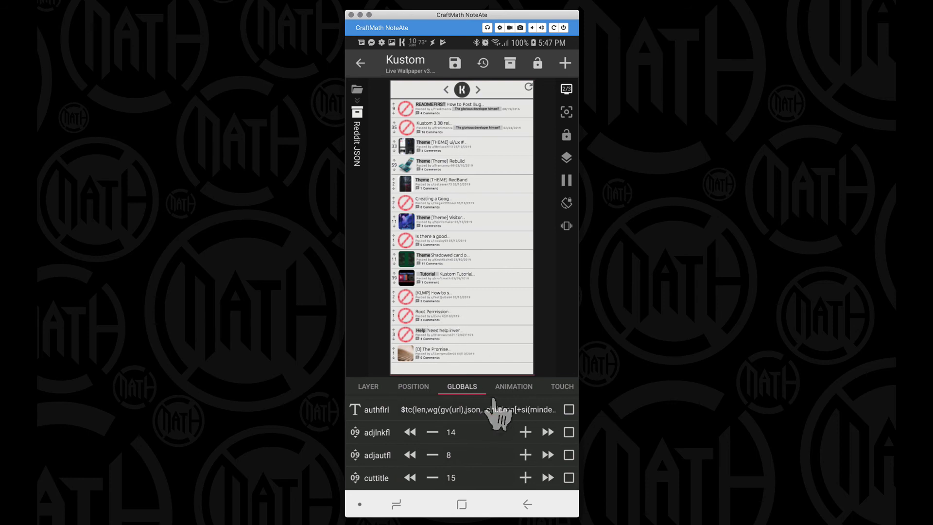
{"action": "left_click", "coordinate": [546, 478]}
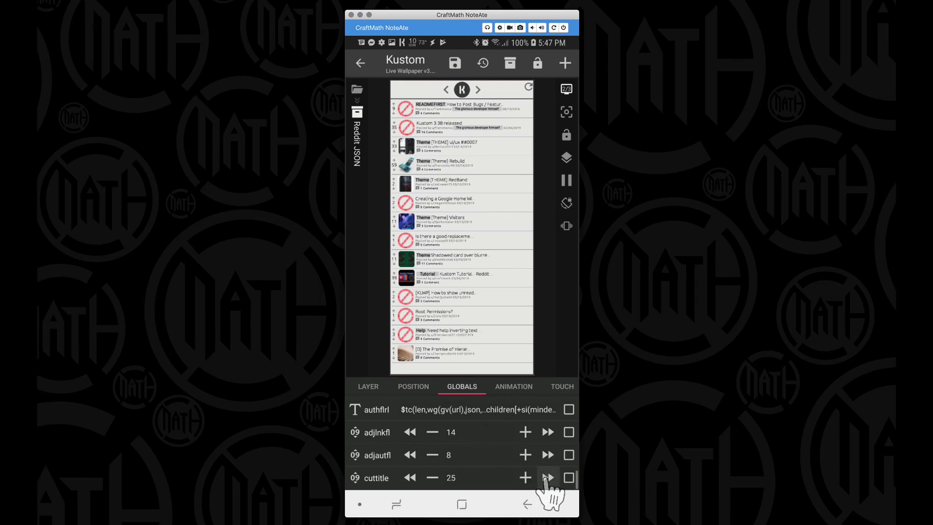
{"action": "left_click", "coordinate": [546, 477]}
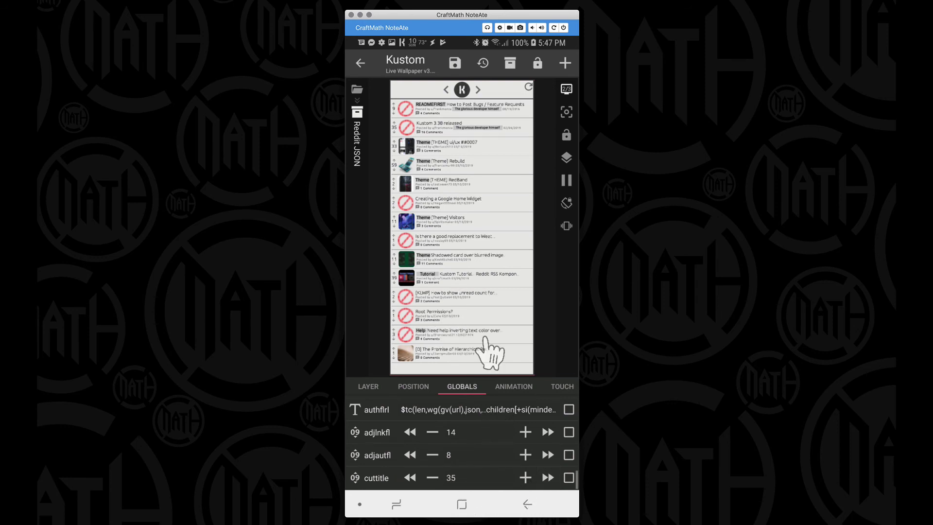
{"action": "scroll", "coordinate": [479, 462], "scroll_direction": "down", "scroll_amount": 10}
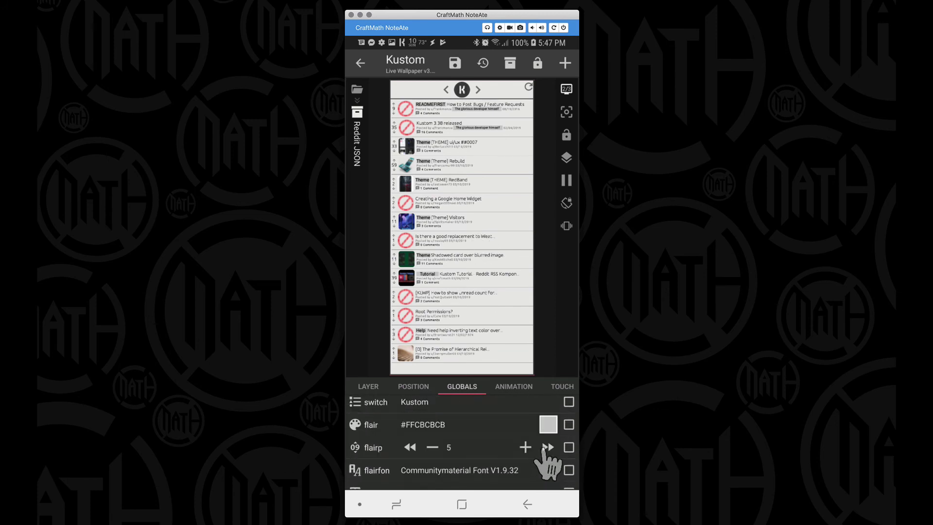
{"action": "left_click", "coordinate": [546, 447]}
{"action": "left_click", "coordinate": [410, 447]}
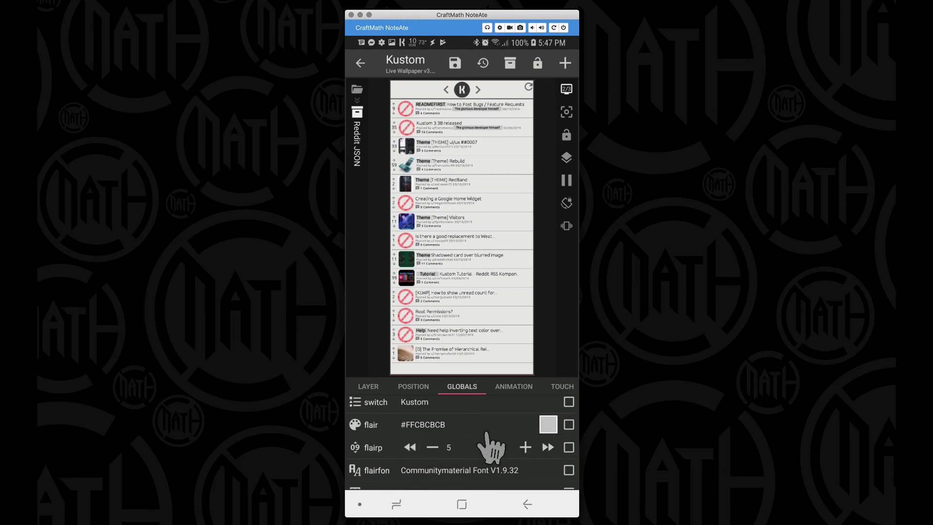
{"action": "scroll", "coordinate": [489, 448], "scroll_direction": "up", "scroll_amount": 3}
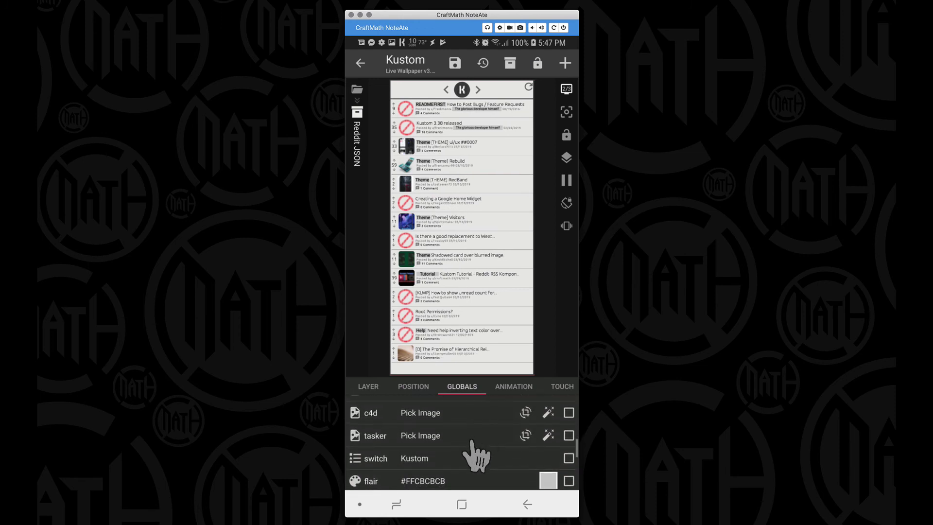
{"action": "scroll", "coordinate": [475, 454], "scroll_direction": "up", "scroll_amount": 3}
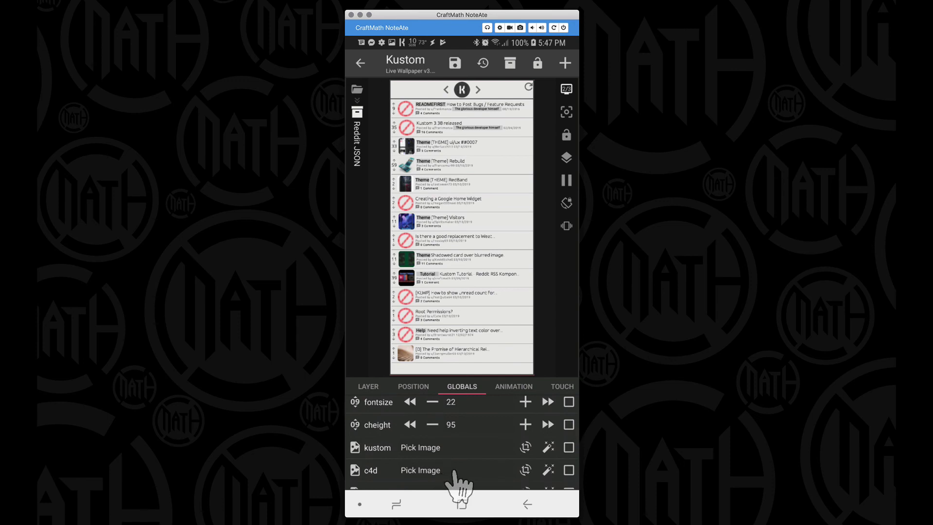
{"action": "scroll", "coordinate": [454, 471], "scroll_direction": "up", "scroll_amount": 3}
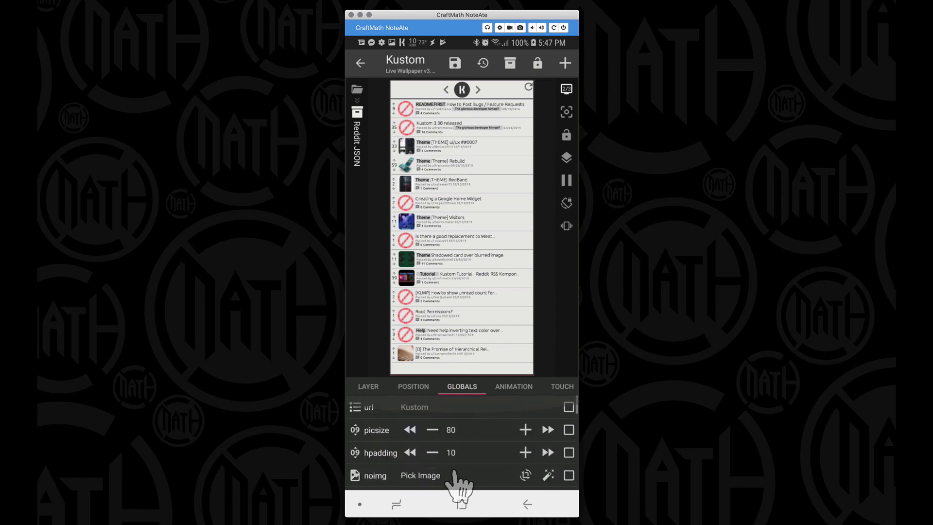
{"action": "left_click", "coordinate": [563, 408]}
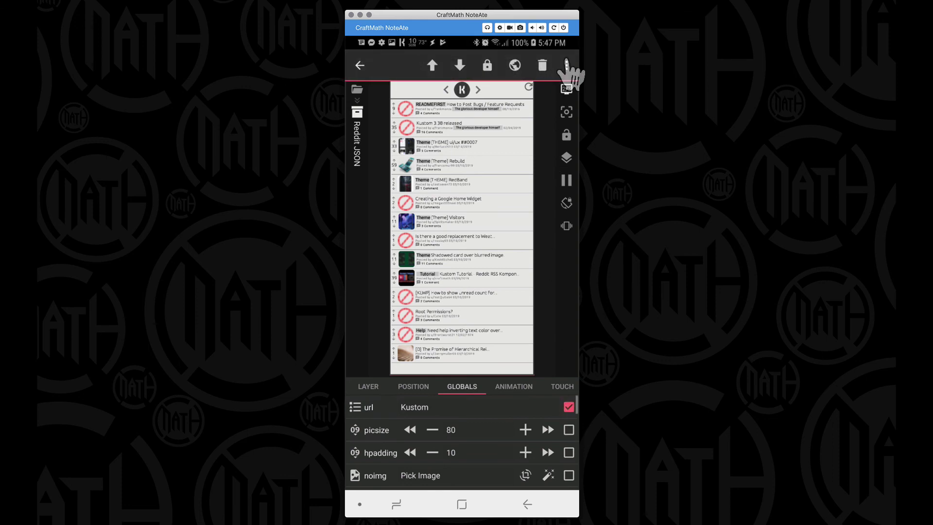
{"action": "left_click", "coordinate": [566, 66]}
{"action": "left_click", "coordinate": [486, 66]}
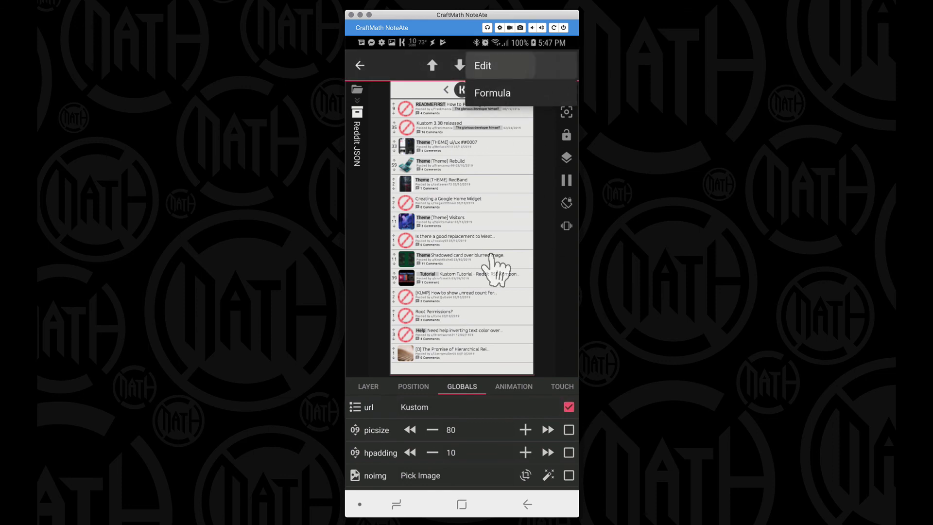
{"action": "left_click", "coordinate": [516, 306]}
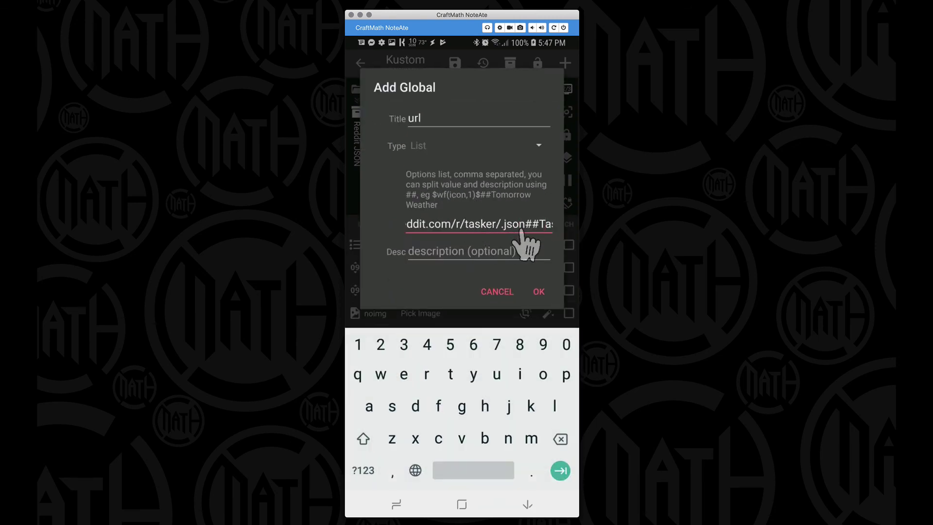
{"action": "left_click", "coordinate": [497, 292]}
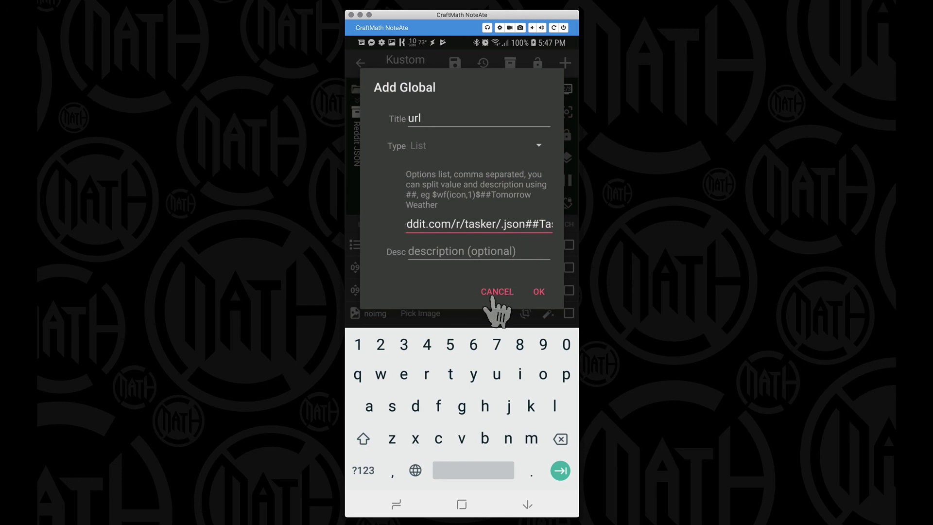